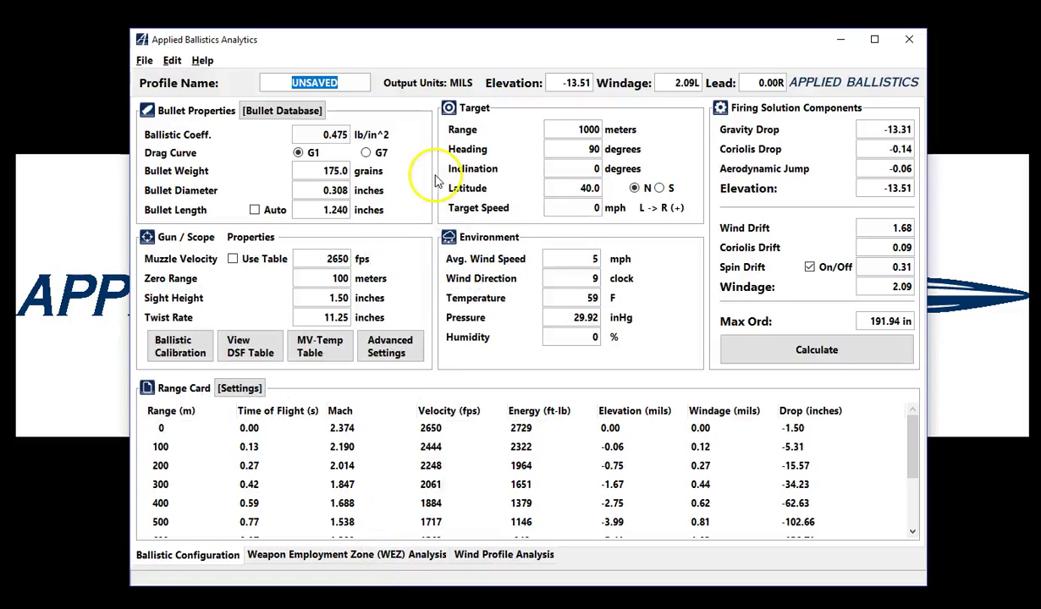
# Step: Switch the drag model to G7, with English input units and MOA output units
pyautogui.click(365, 152)
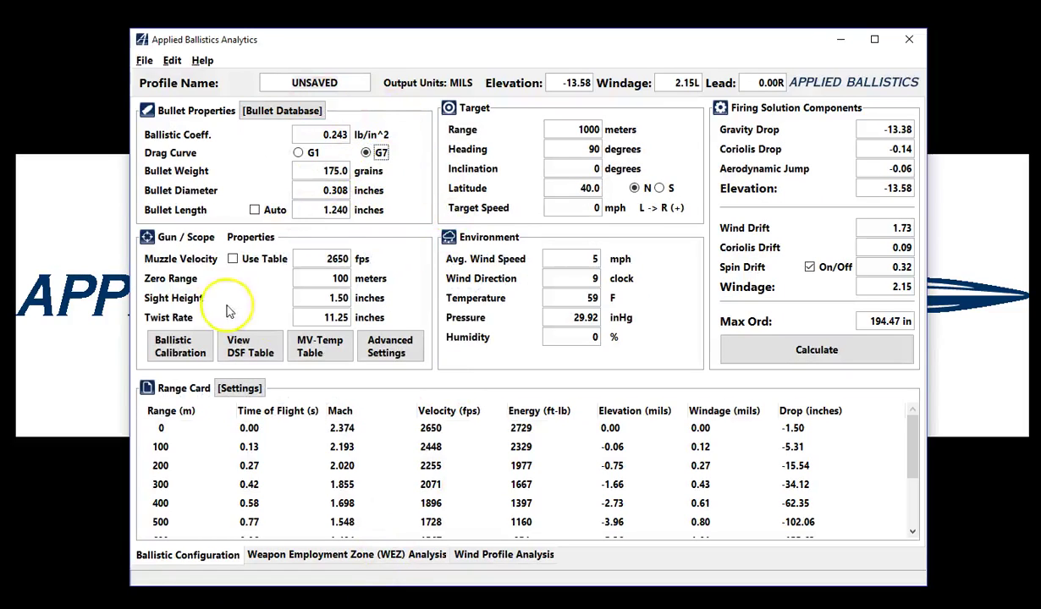
pyautogui.click(172, 61)
pyautogui.moveTo(176, 85)
pyautogui.moveTo(288, 95)
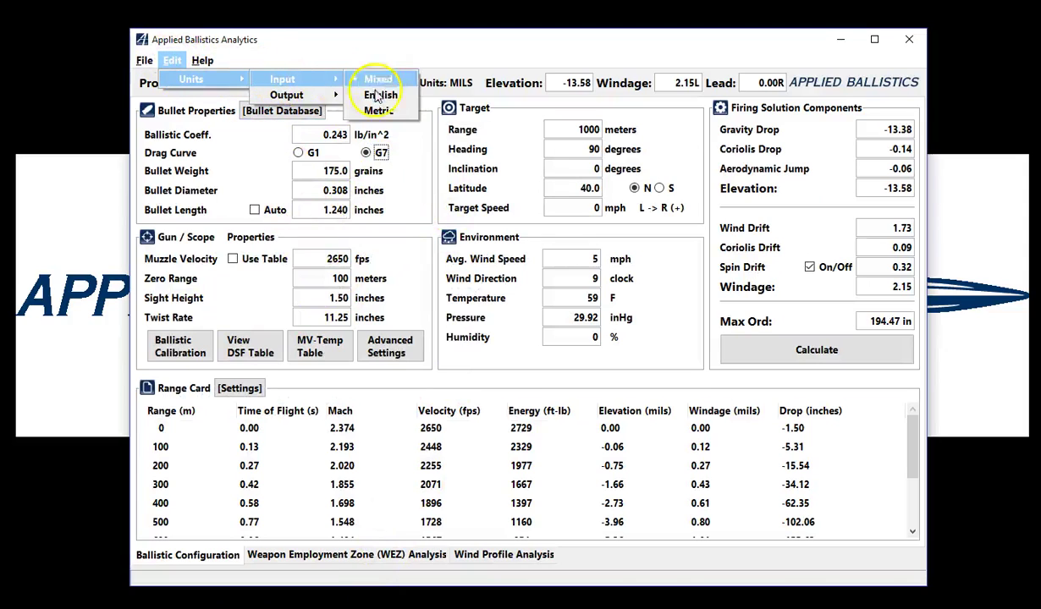
pyautogui.click(377, 93)
pyautogui.click(173, 61)
pyautogui.moveTo(212, 78)
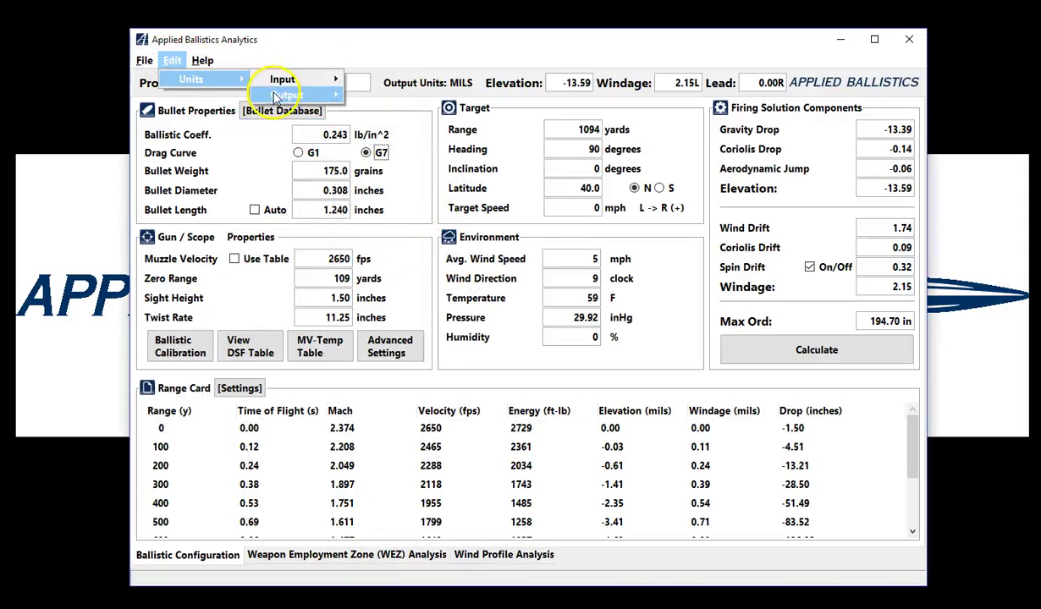
pyautogui.moveTo(292, 95)
pyautogui.click(378, 127)
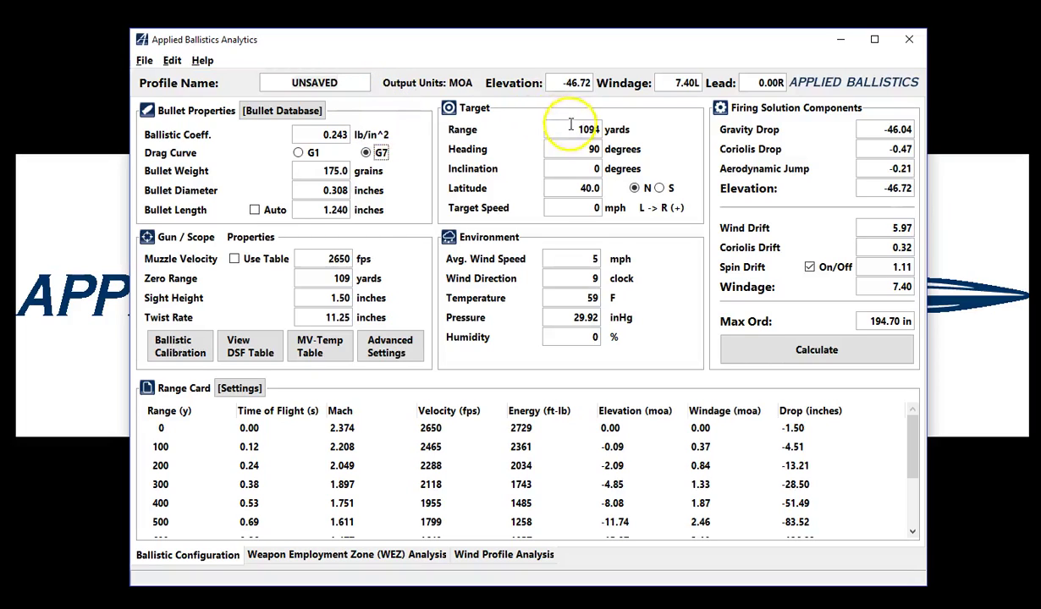
# Step: Set range to 1000 and zero range to 100 yards, then recalculate to -39.19 MOA
pyautogui.doubleClick(565, 129)
pyautogui.write('1000')
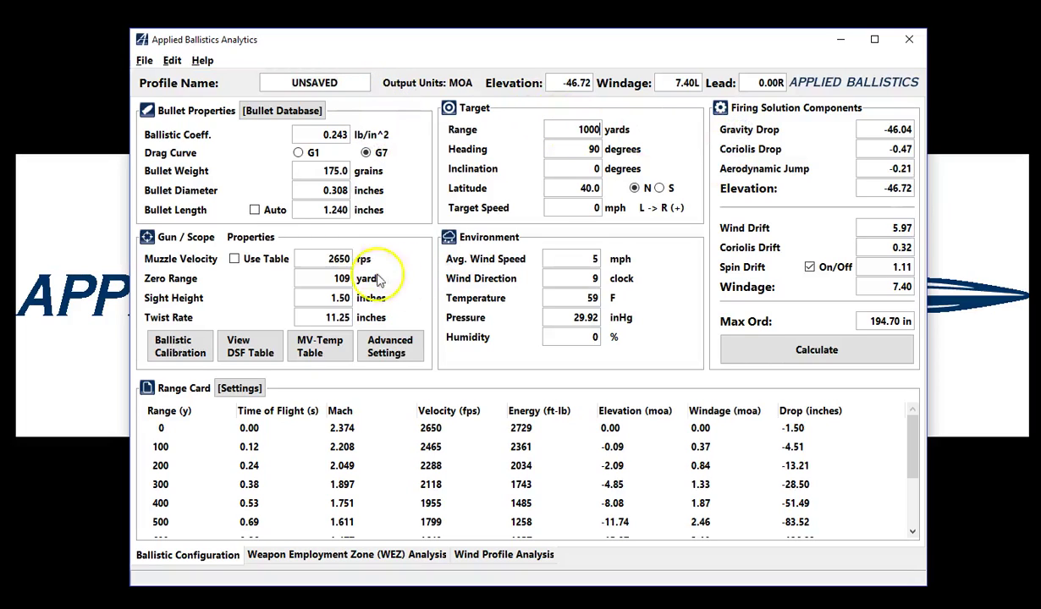
pyautogui.doubleClick(339, 278)
pyautogui.write('100')
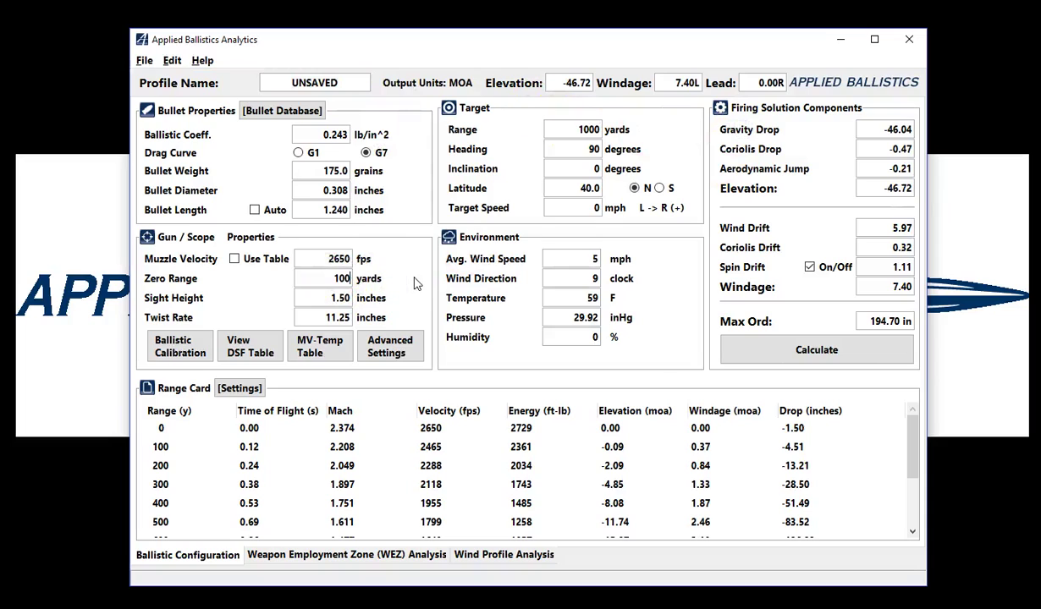
pyautogui.click(791, 353)
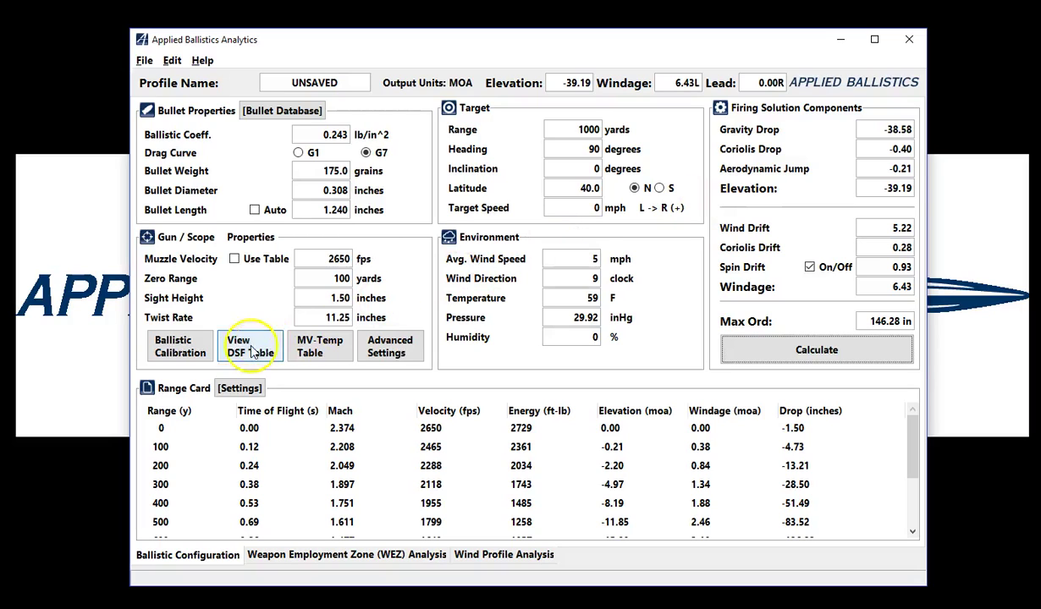
# Step: In Ballistic Calibration, enter range 850 and true drop 29.8 for both MV and DSF
pyautogui.click(193, 347)
pyautogui.moveTo(502, 181); pyautogui.dragTo(381, 179)
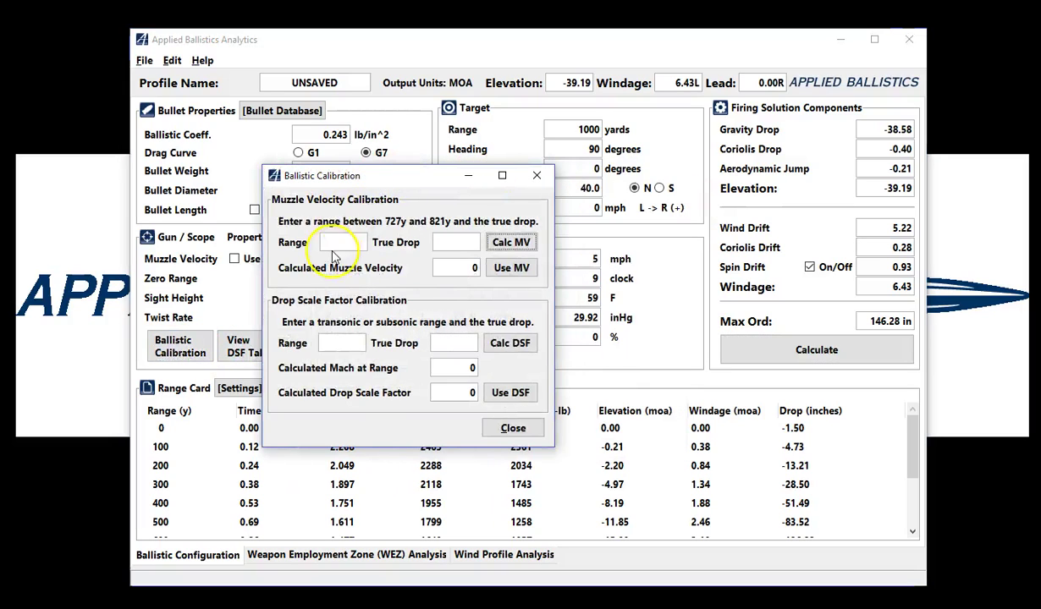
pyautogui.click(342, 242)
pyautogui.write('850')
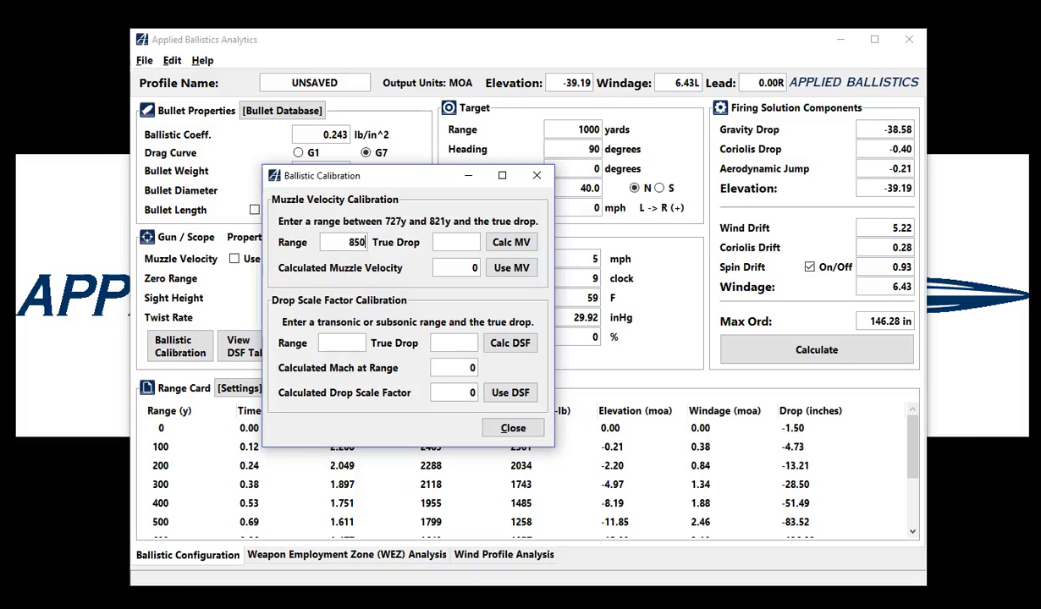
pyautogui.click(455, 242)
pyautogui.write('29.8')
pyautogui.click(327, 344)
pyautogui.write('850')
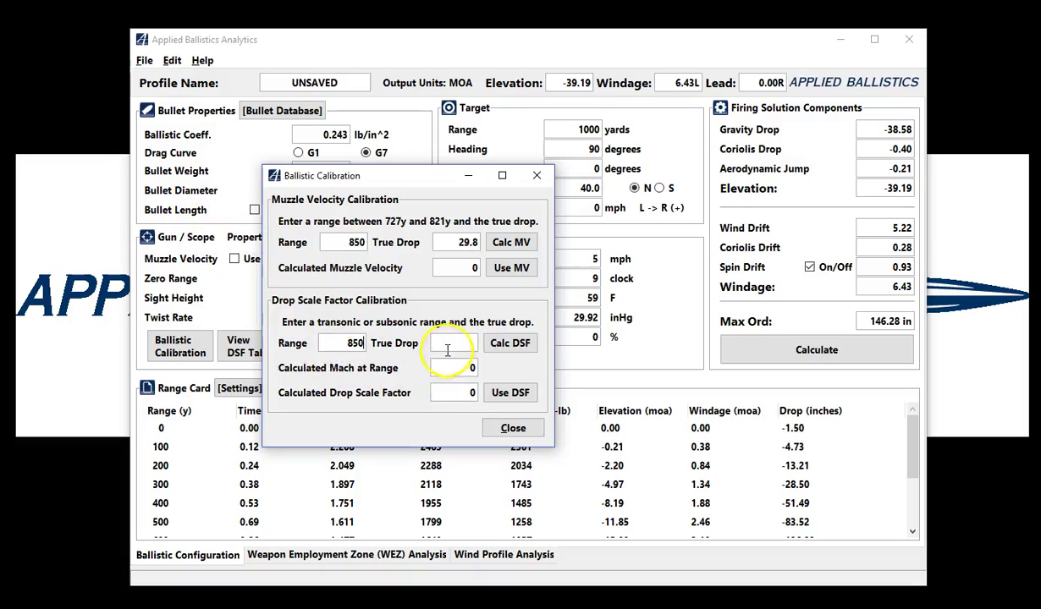
pyautogui.click(452, 343)
pyautogui.write('29.8')
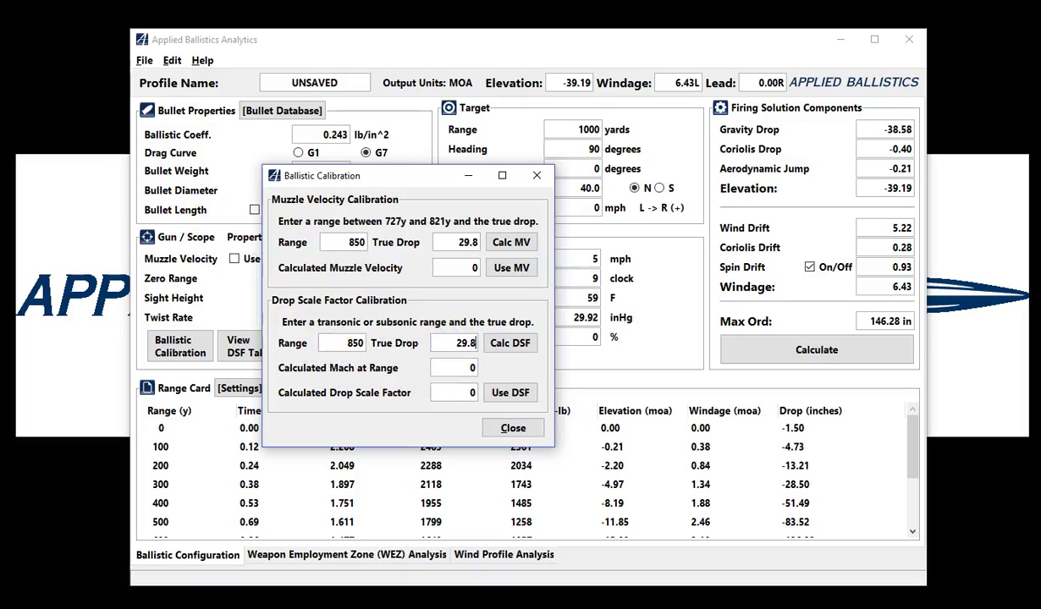
# Step: Calculate muzzle velocity 2619 and drop scale factor 1.029, then close the calibration window
pyautogui.moveTo(408, 182); pyautogui.dragTo(289, 171)
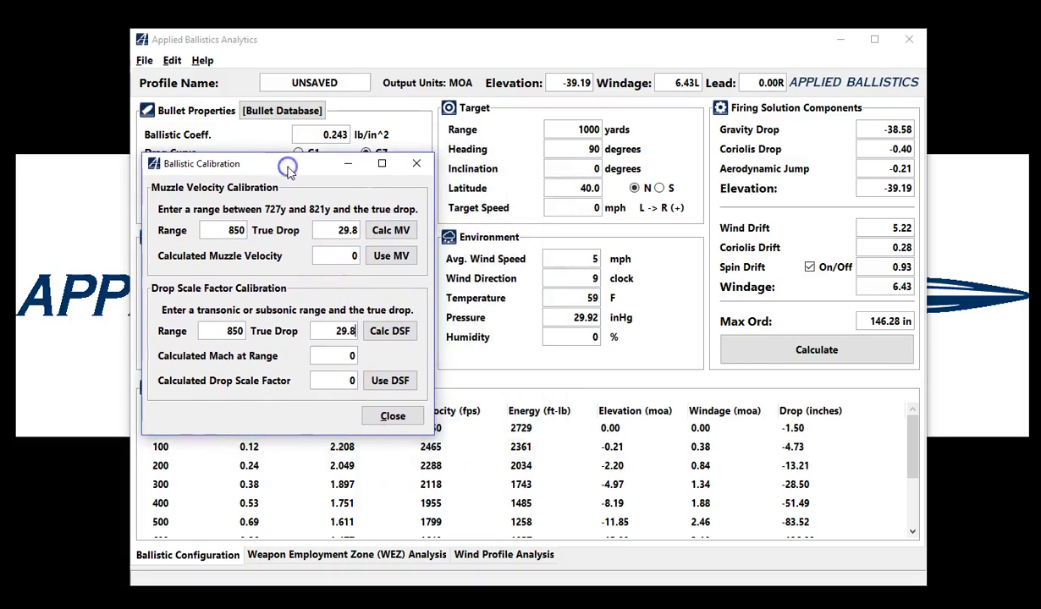
pyautogui.click(393, 233)
pyautogui.click(386, 330)
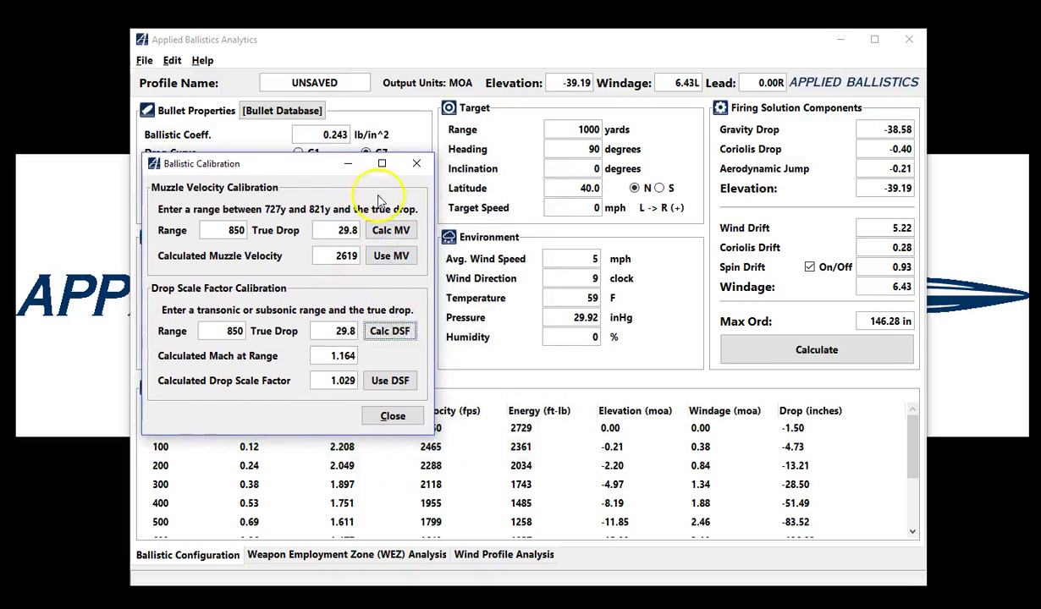
pyautogui.click(392, 417)
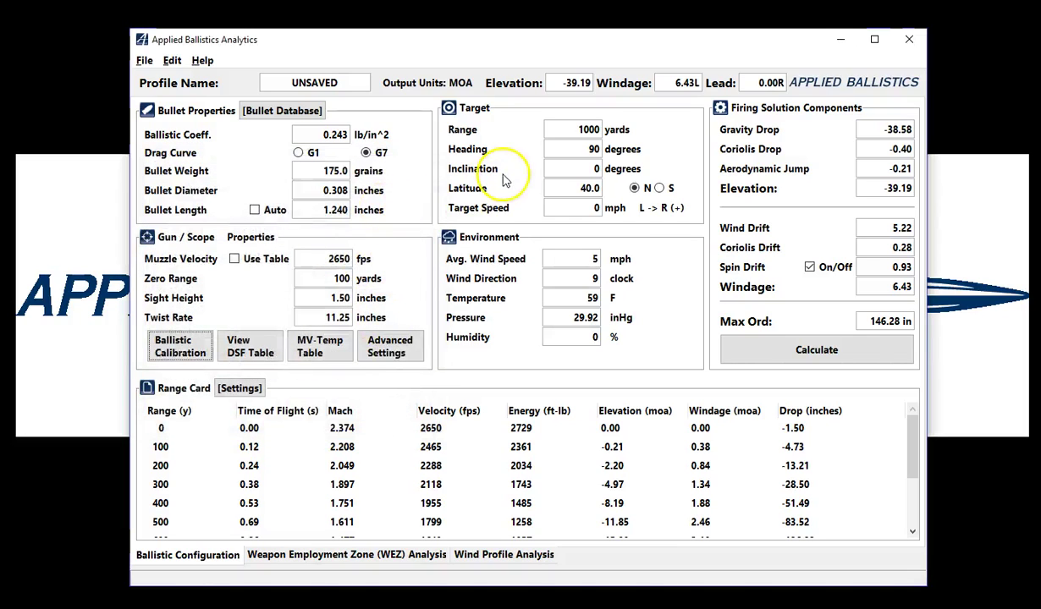
# Step: Set heading to 283 and latitude to 32
pyautogui.doubleClick(593, 149)
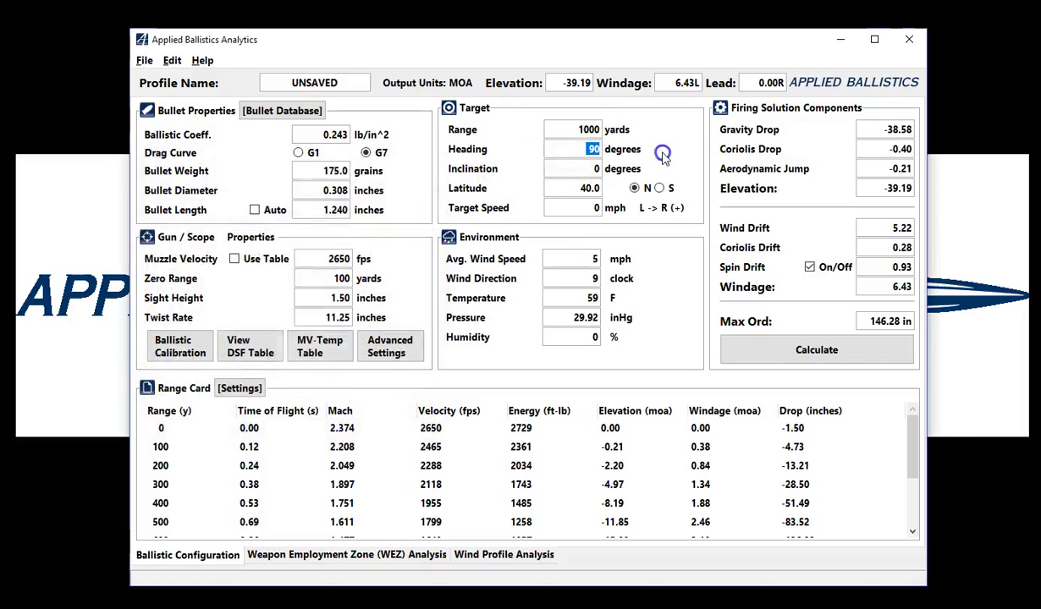
pyautogui.write('283')
pyautogui.press('Tab')
pyautogui.press('Tab')
pyautogui.write('32')
pyautogui.press('Tab')
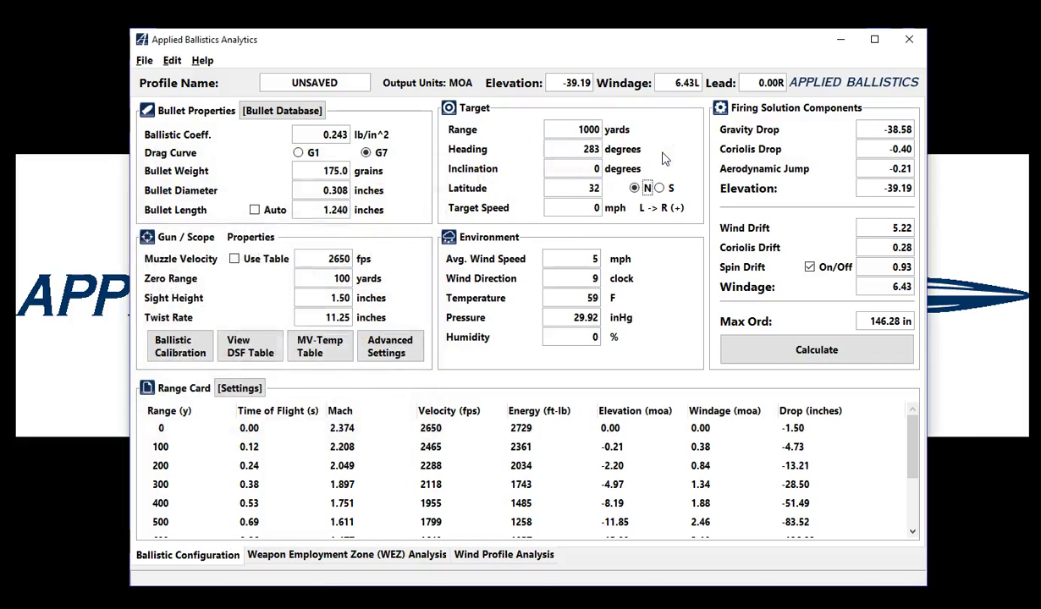
# Step: Enter 7 mph wind at 3 o'clock, 70 F, 29.4 inHg, 63% humidity, and recalculate
pyautogui.doubleClick(612, 259)
pyautogui.write('7')
pyautogui.press('Tab')
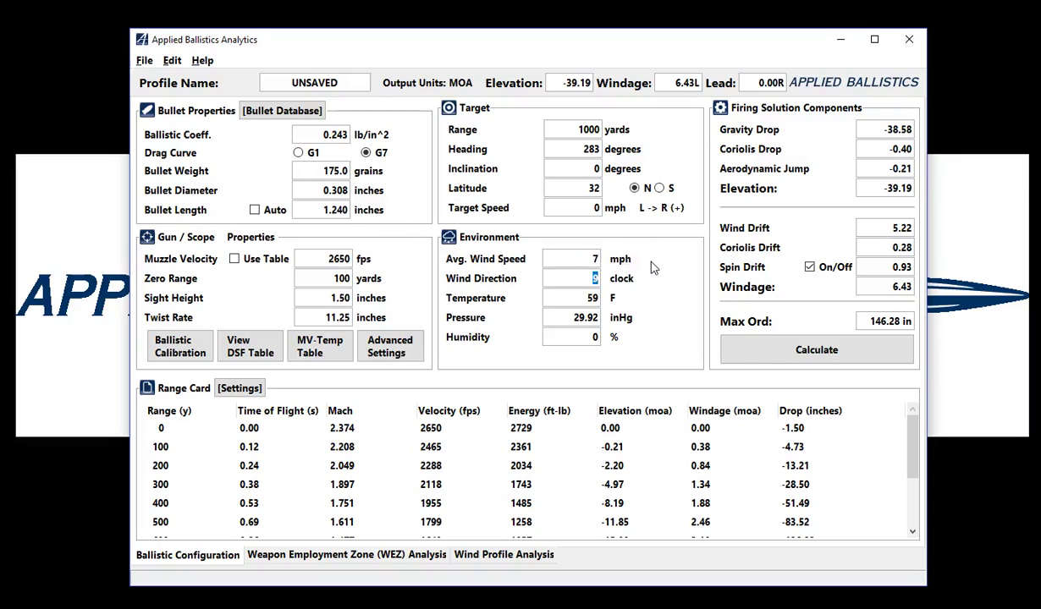
pyautogui.write('3')
pyautogui.press('Tab')
pyautogui.write('70')
pyautogui.press('Tab')
pyautogui.write('29.4')
pyautogui.press('Tab')
pyautogui.write('63')
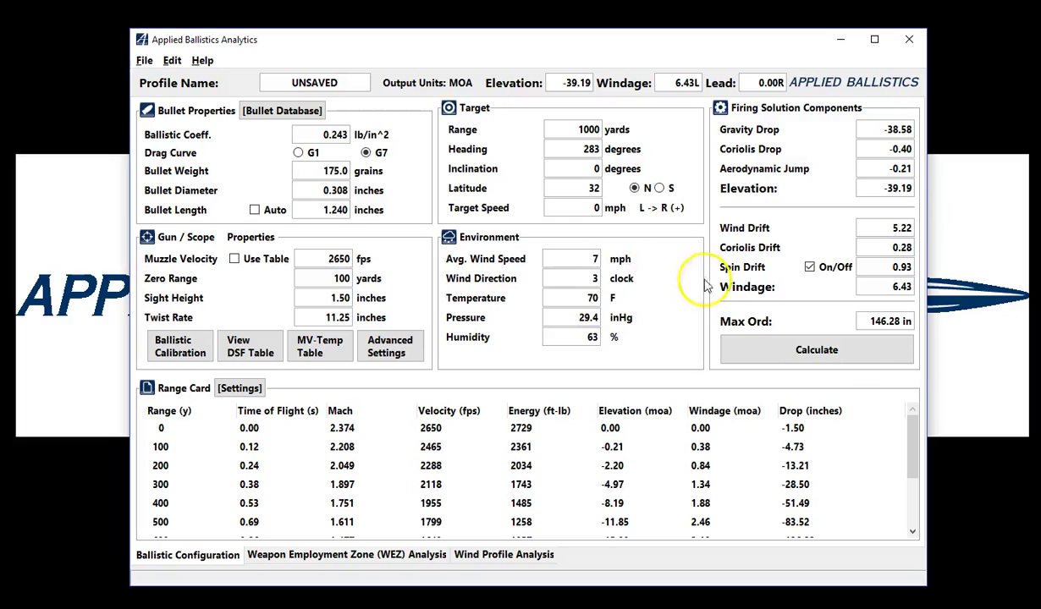
pyautogui.click(767, 351)
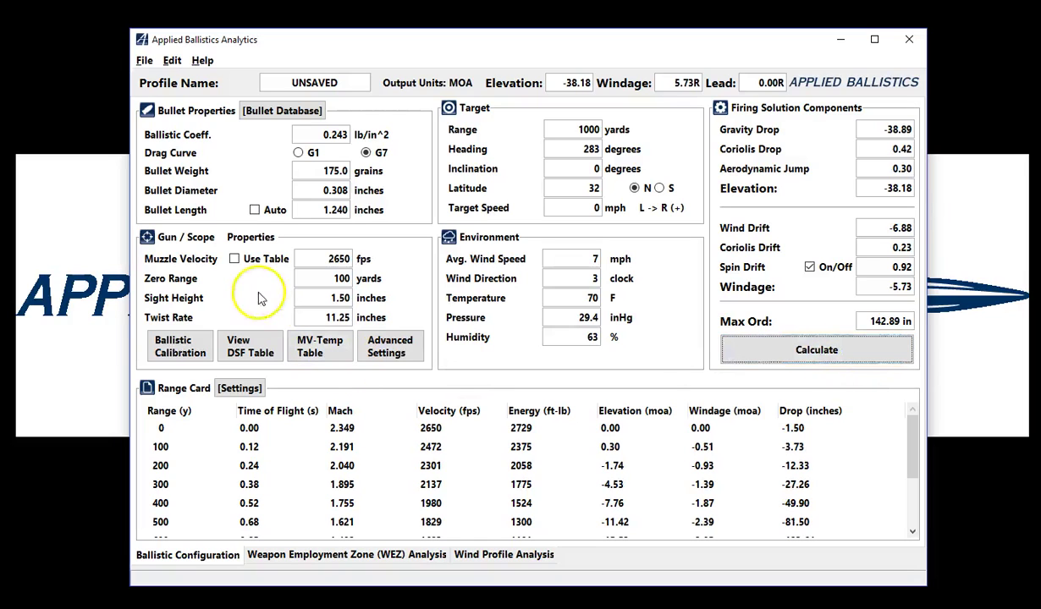
# Step: Rerun the muzzle velocity and drop scale factor calibration for the new conditions, then close it
pyautogui.click(180, 346)
pyautogui.moveTo(525, 177); pyautogui.dragTo(407, 163)
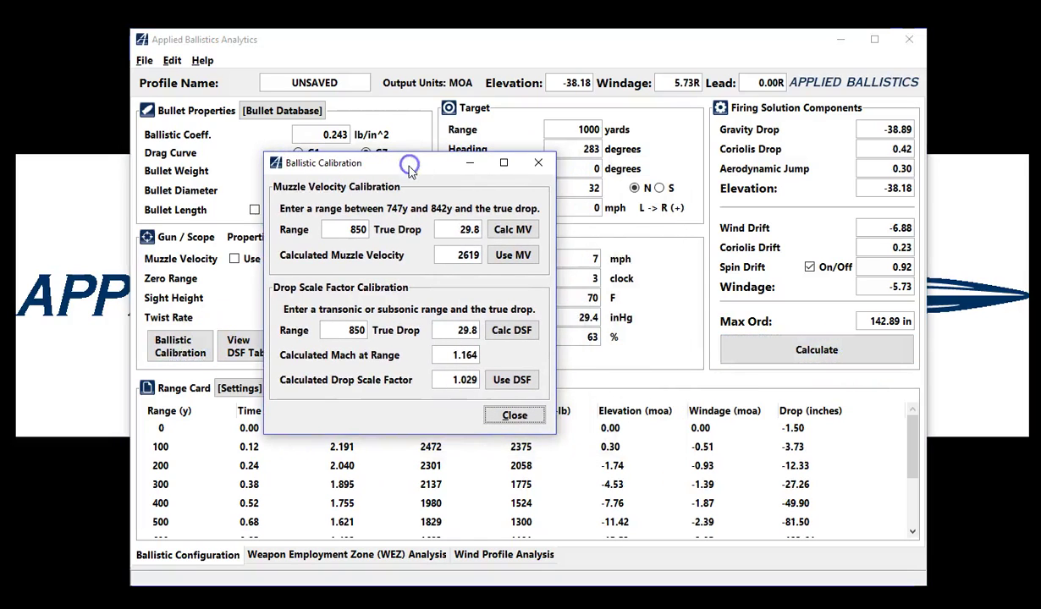
pyautogui.click(515, 239)
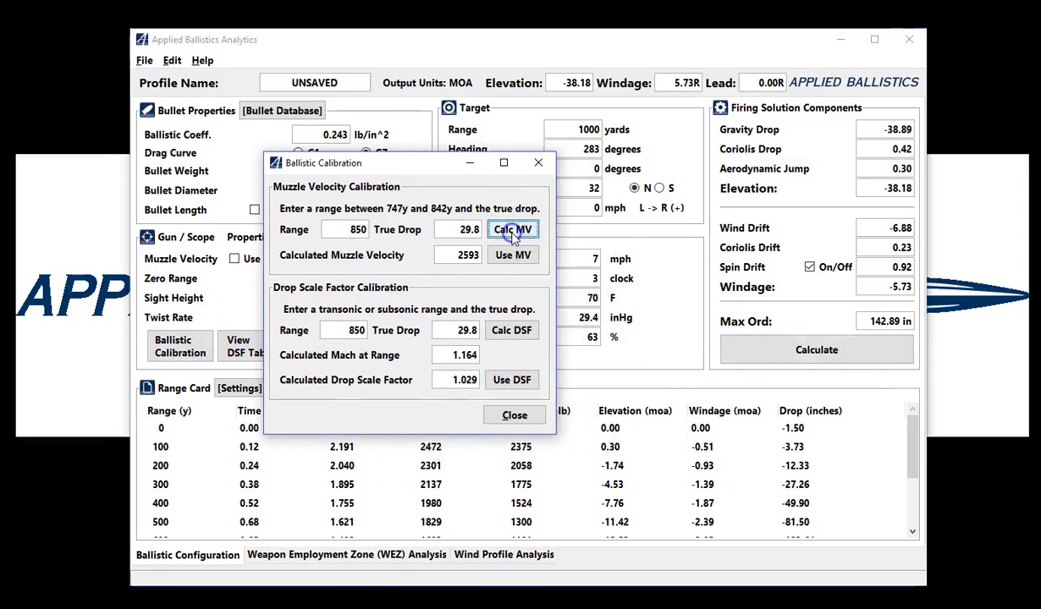
pyautogui.click(510, 341)
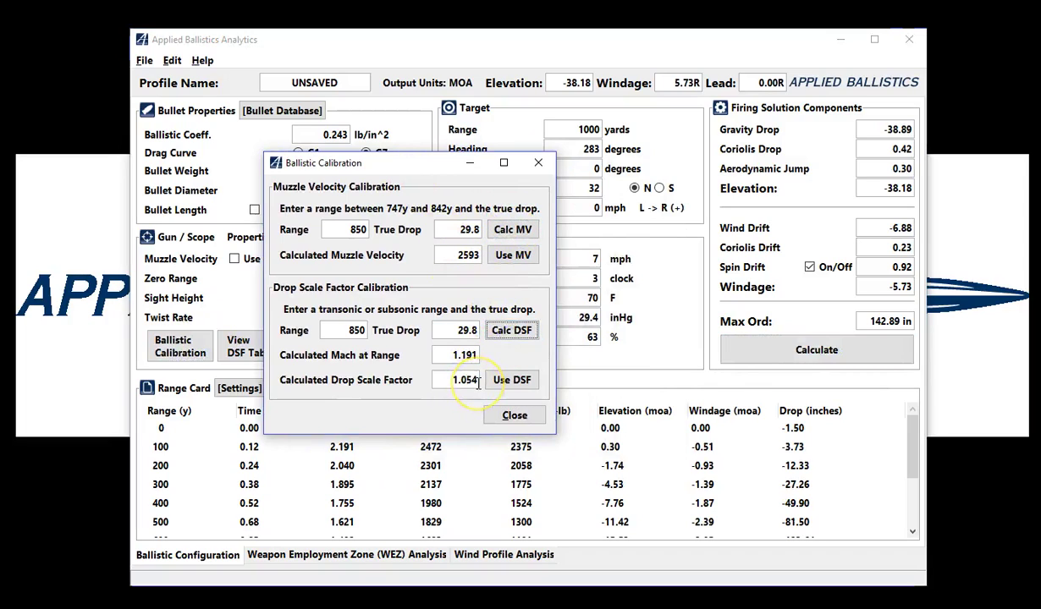
pyautogui.moveTo(421, 170); pyautogui.dragTo(345, 150)
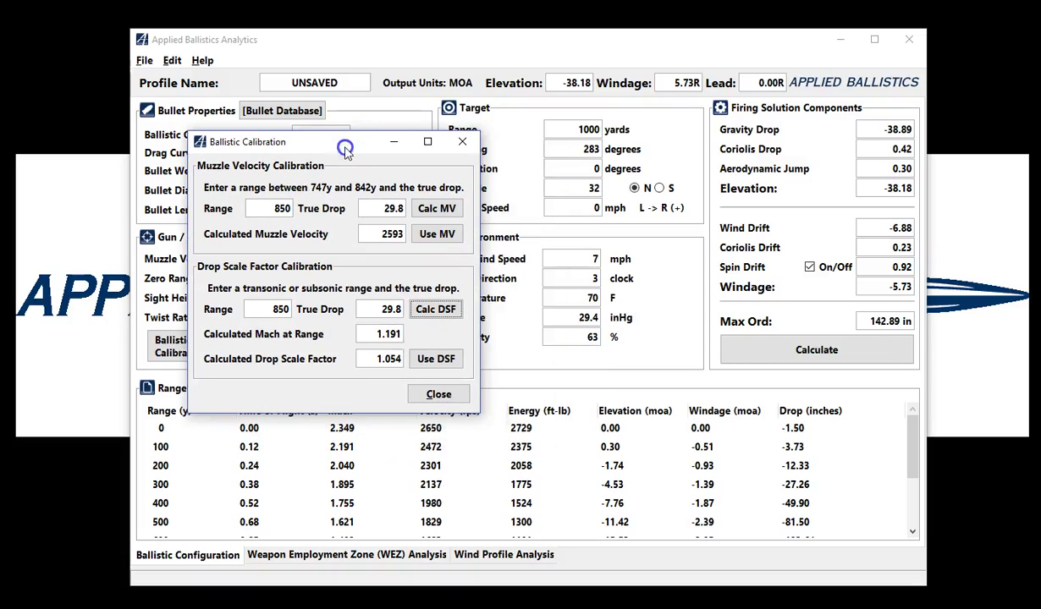
pyautogui.click(436, 394)
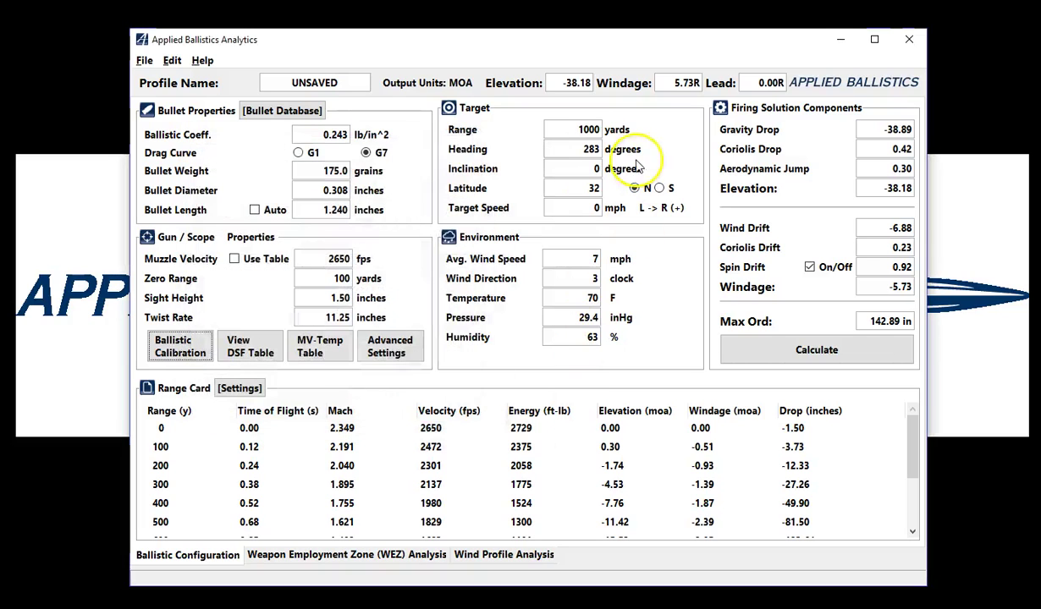
# Step: Change heading to 150, recalculate to -37.59 MOA, and recalibrate to 2576 fps and DSF 1.070
pyautogui.doubleClick(571, 149)
pyautogui.write('150')
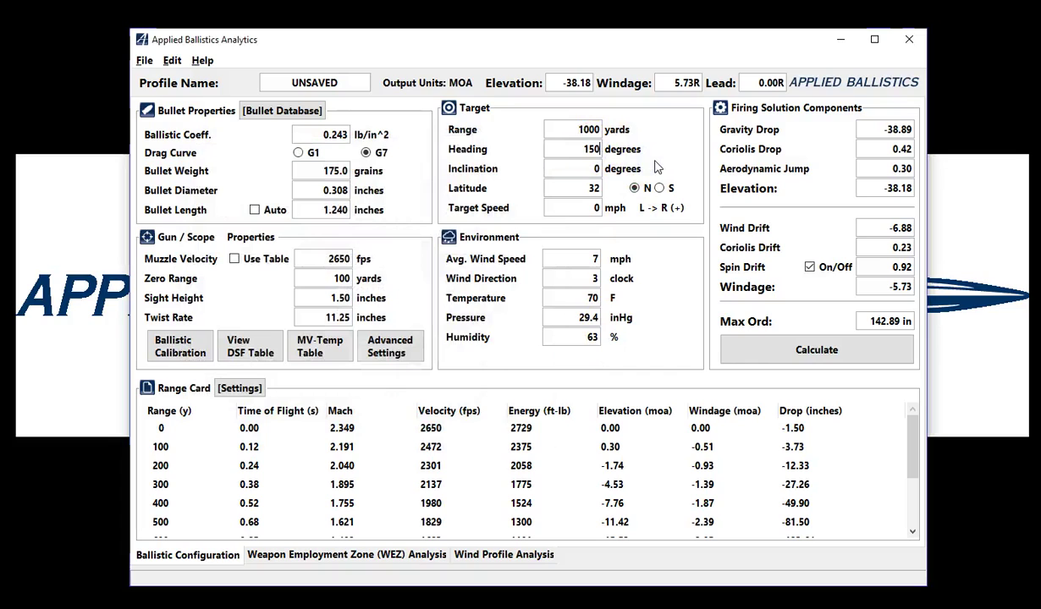
pyautogui.click(815, 354)
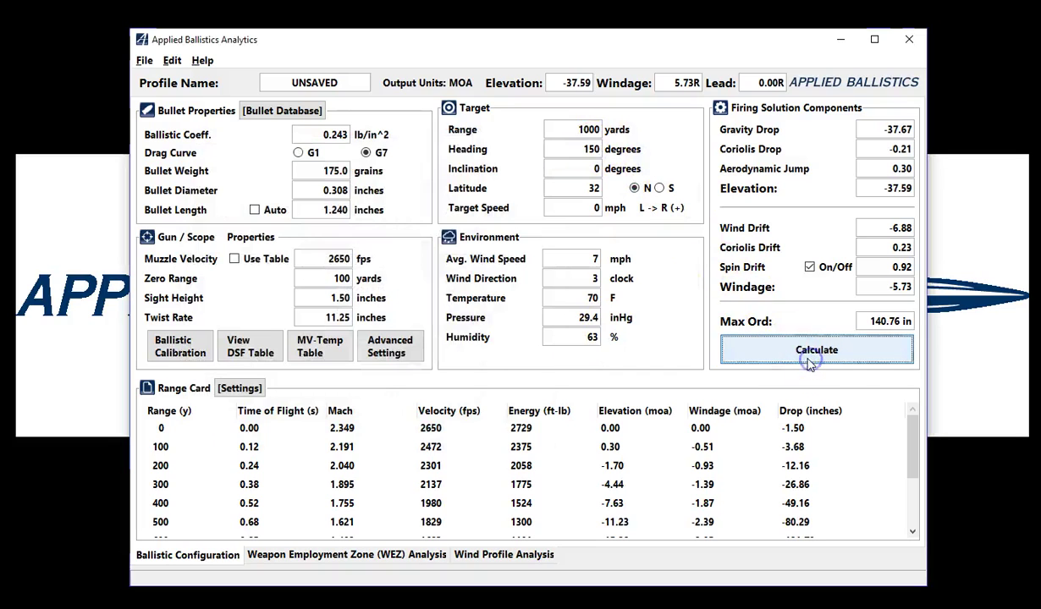
pyautogui.click(208, 356)
pyautogui.click(623, 250)
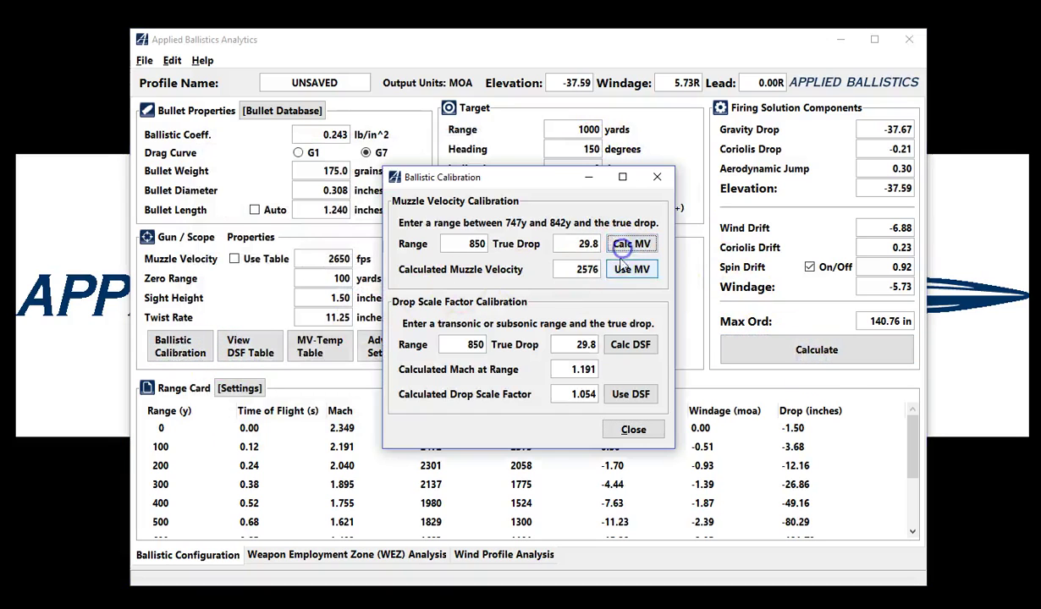
pyautogui.click(631, 345)
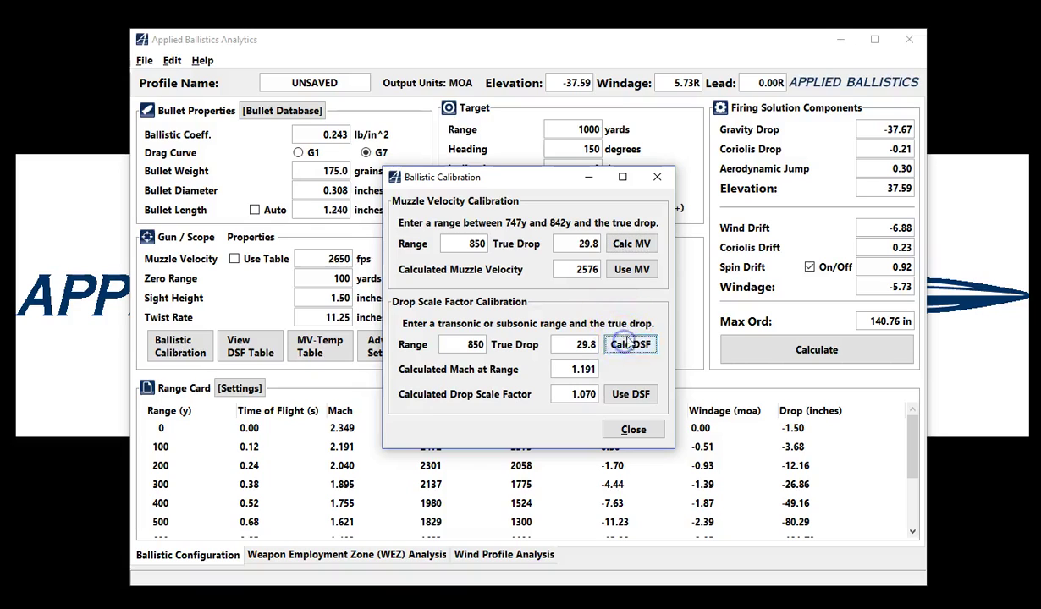
pyautogui.click(633, 432)
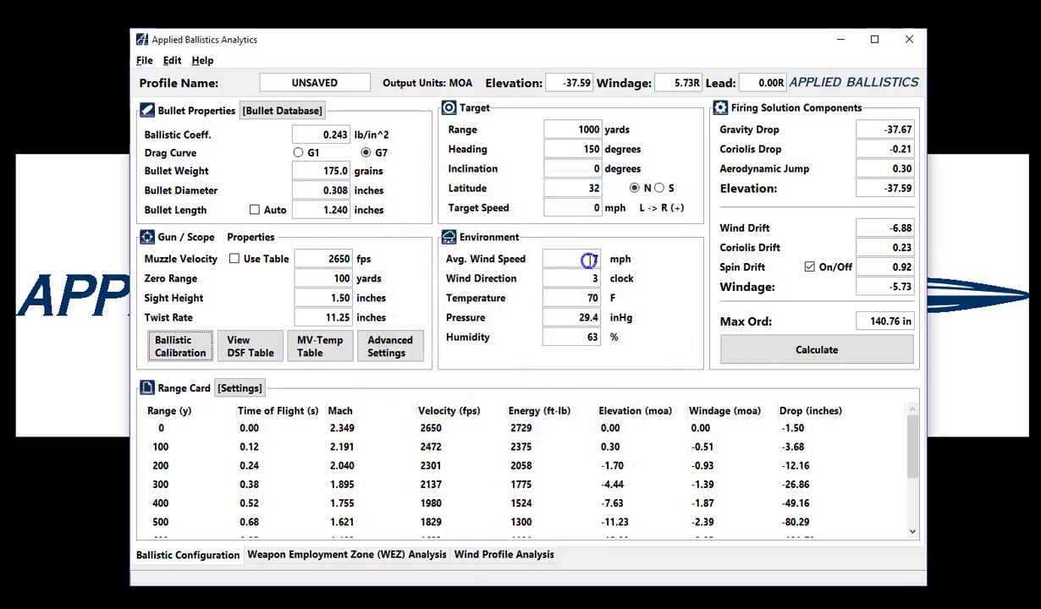
# Step: Set wind speed to 15 mph, recalculate, and recalibrate to 2565 fps and DSF 1.084
pyautogui.doubleClick(588, 261)
pyautogui.press('BackSpace')
pyautogui.write('15')
pyautogui.click(781, 355)
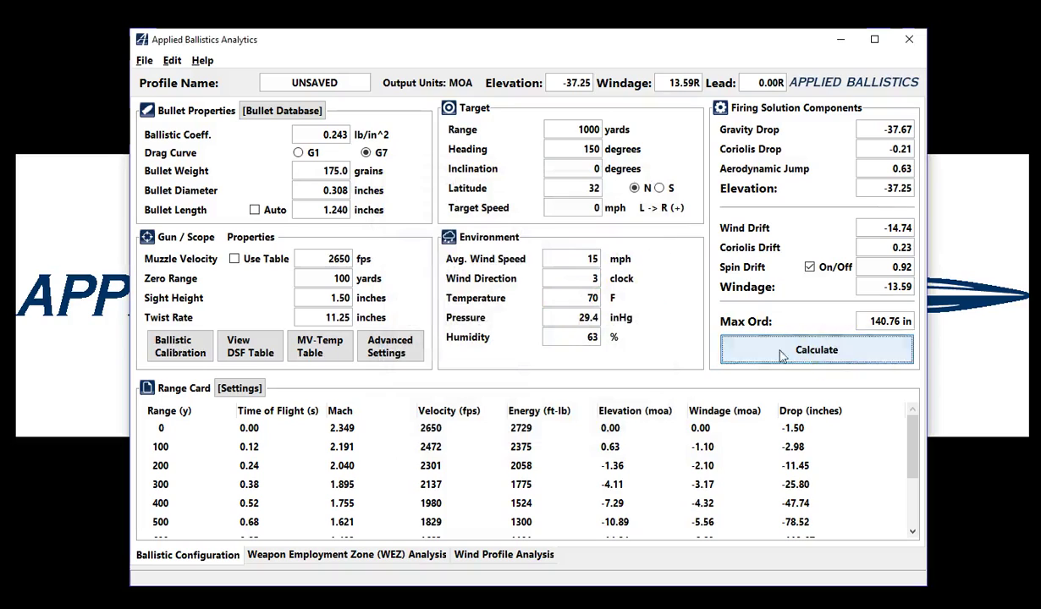
pyautogui.click(173, 345)
pyautogui.click(618, 249)
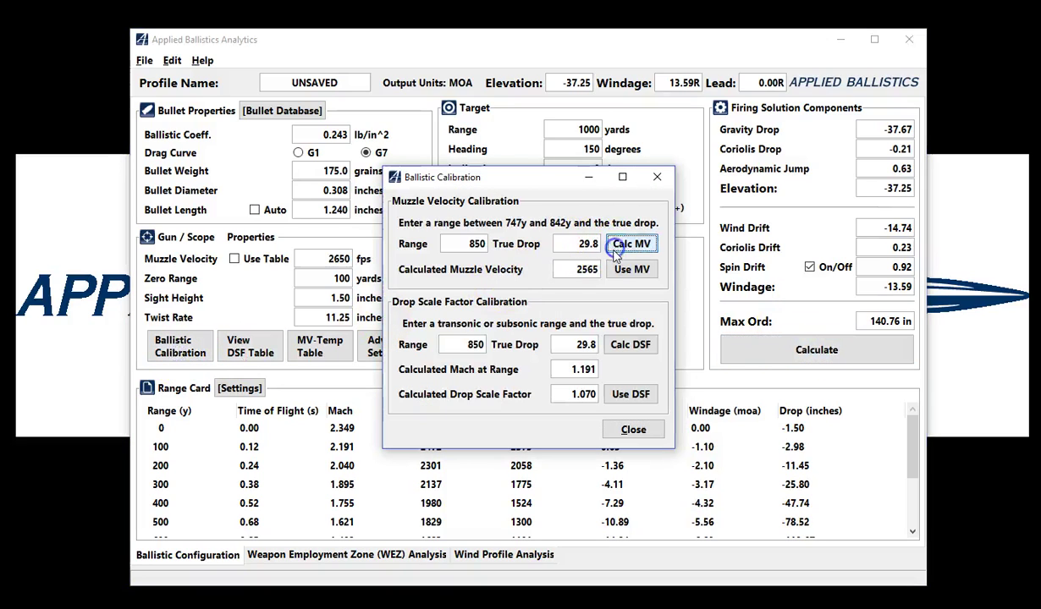
pyautogui.click(622, 344)
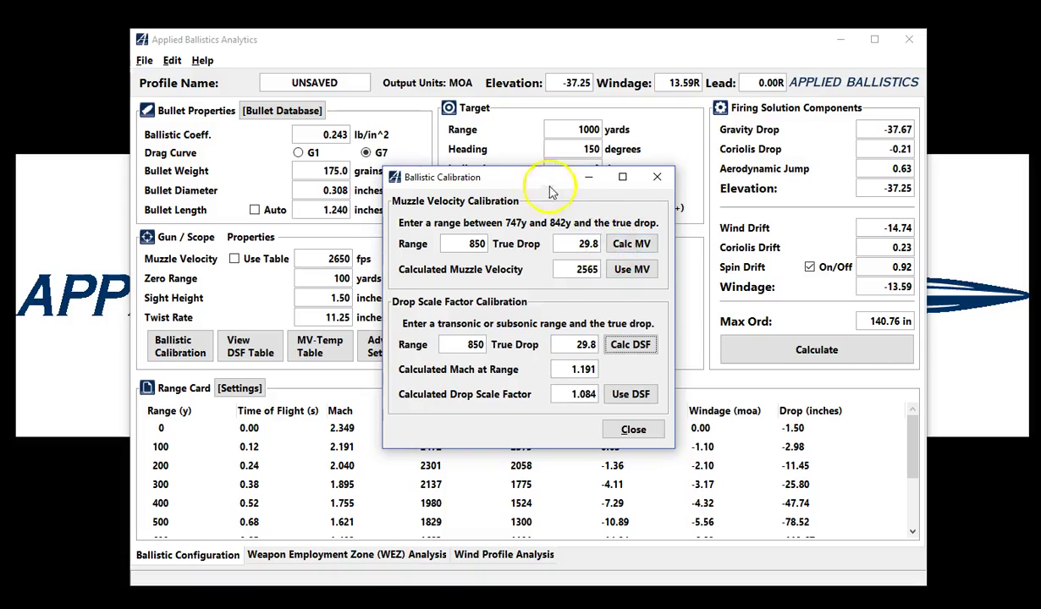
pyautogui.moveTo(538, 180); pyautogui.dragTo(326, 177)
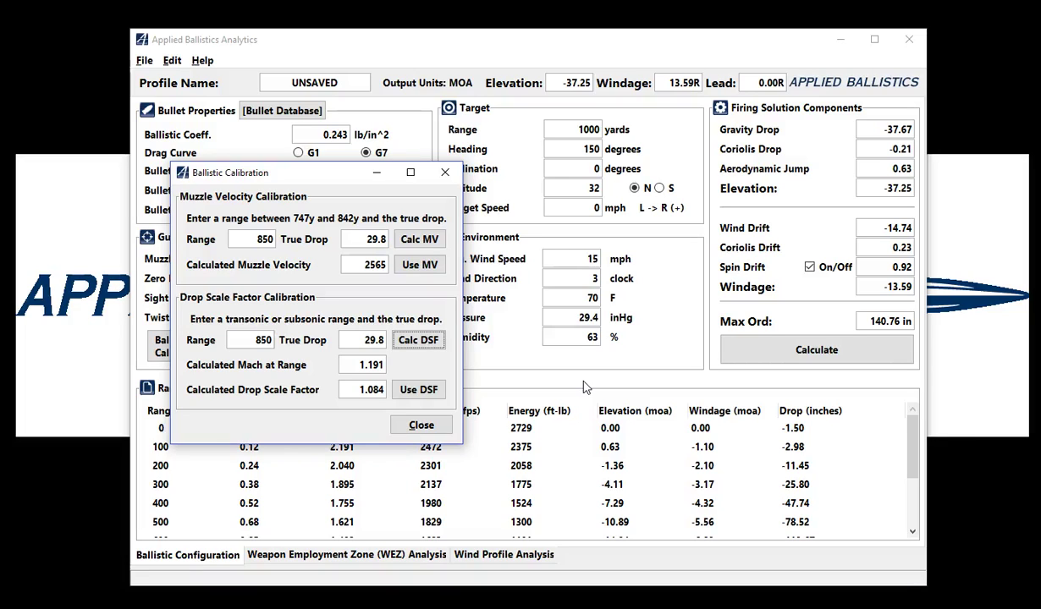
pyautogui.click(443, 429)
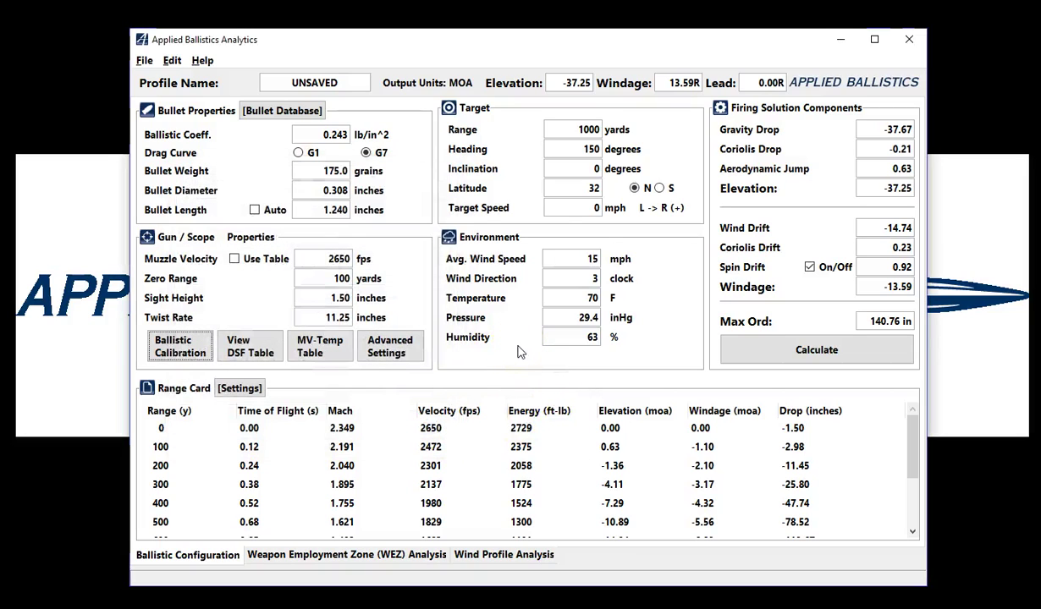
# Step: Restore heading to 283 and recalculate to -37.84 MOA elevation, 13.59R windage
pyautogui.doubleClick(574, 151)
pyautogui.write('283')
pyautogui.click(735, 347)
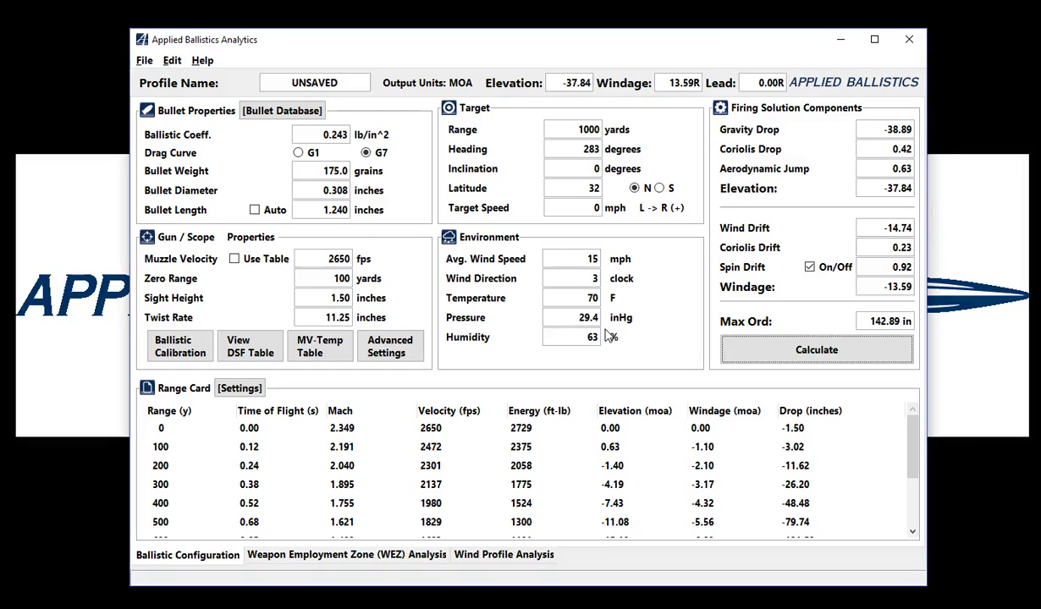
# Step: In Ballistic Calibration, calculate muzzle velocity for a true drop of 29.425
pyautogui.click(179, 346)
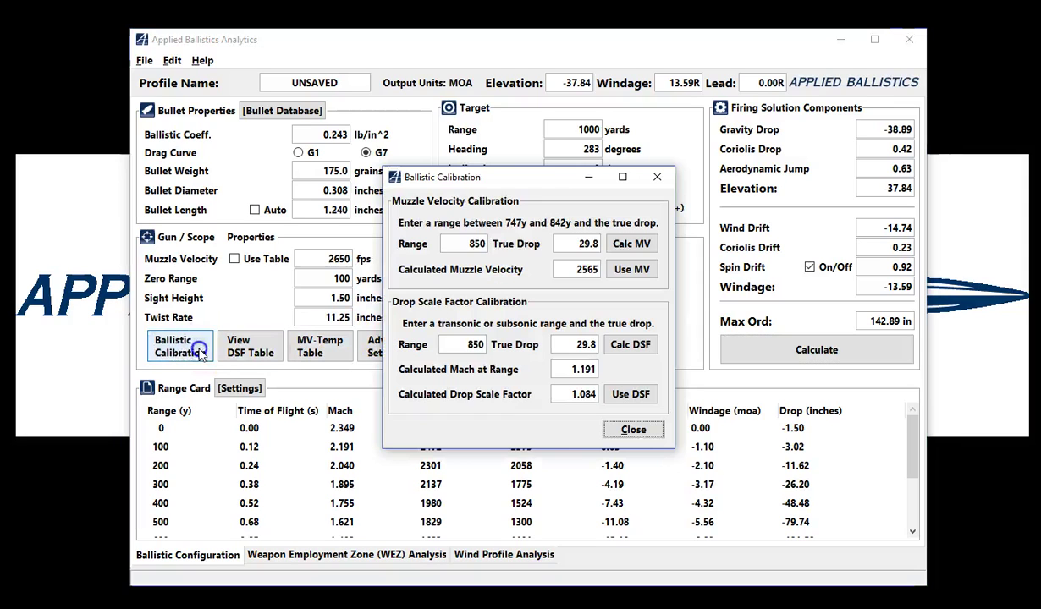
pyautogui.moveTo(532, 180); pyautogui.dragTo(400, 127)
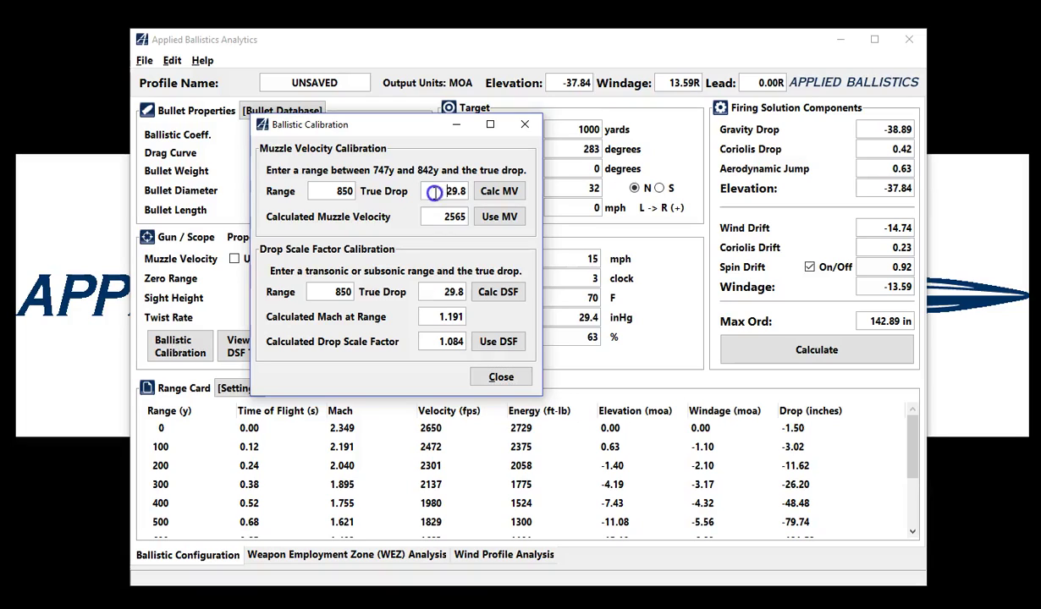
pyautogui.moveTo(415, 191); pyautogui.dragTo(459, 191)
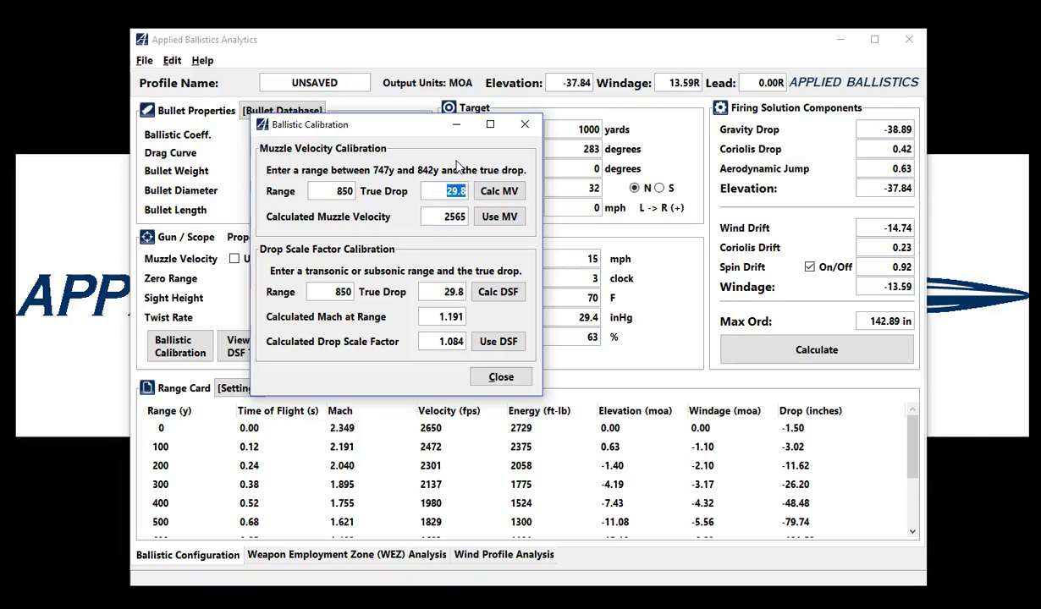
pyautogui.write('29.425')
pyautogui.click(498, 194)
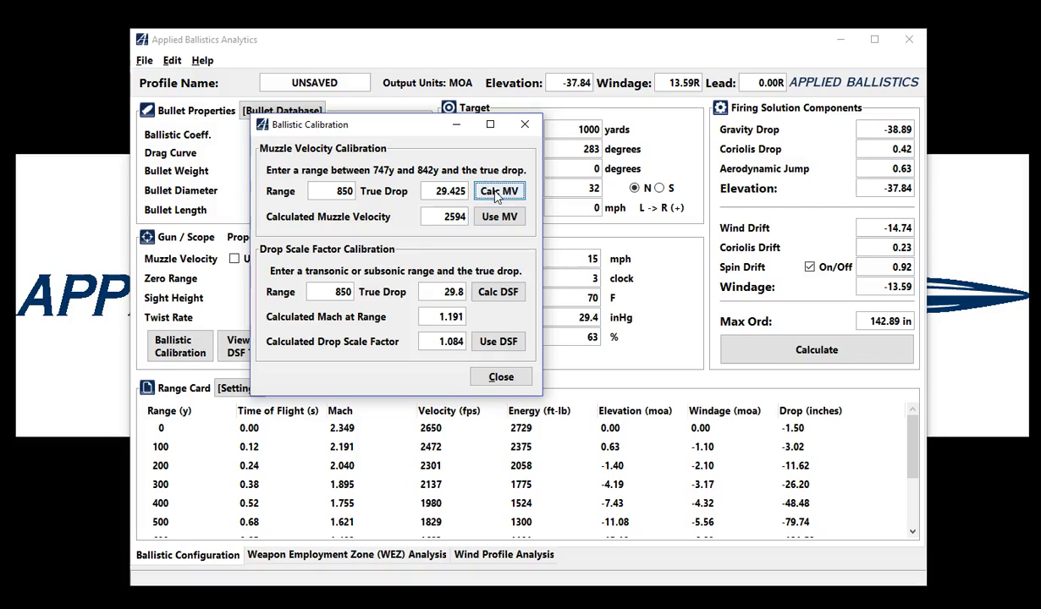
# Step: Change the true drop to 30.175 and calculate muzzle velocity 2568
pyautogui.doubleClick(443, 193)
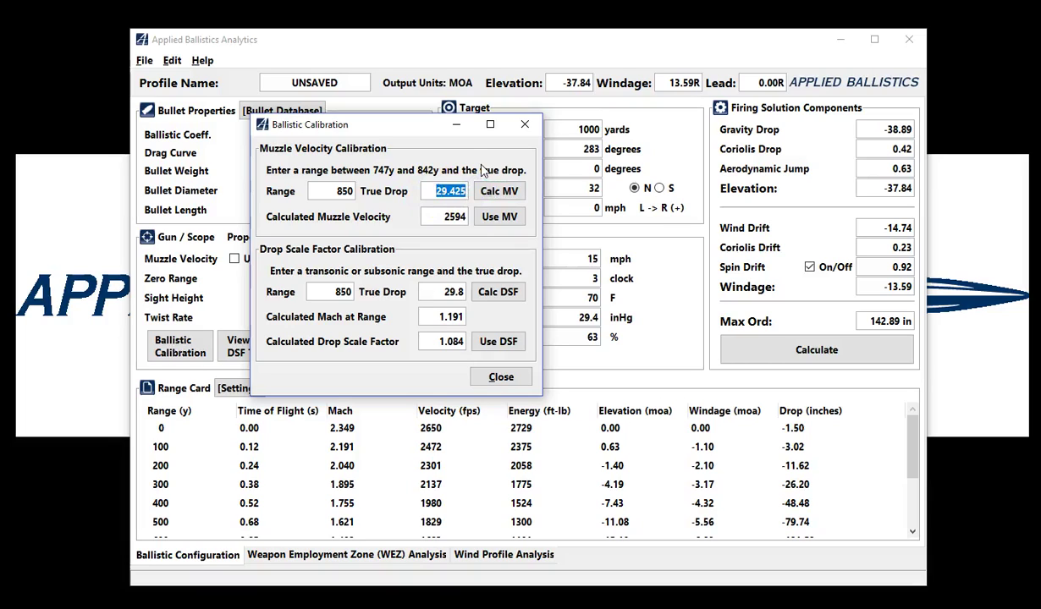
pyautogui.write('30.175')
pyautogui.click(508, 193)
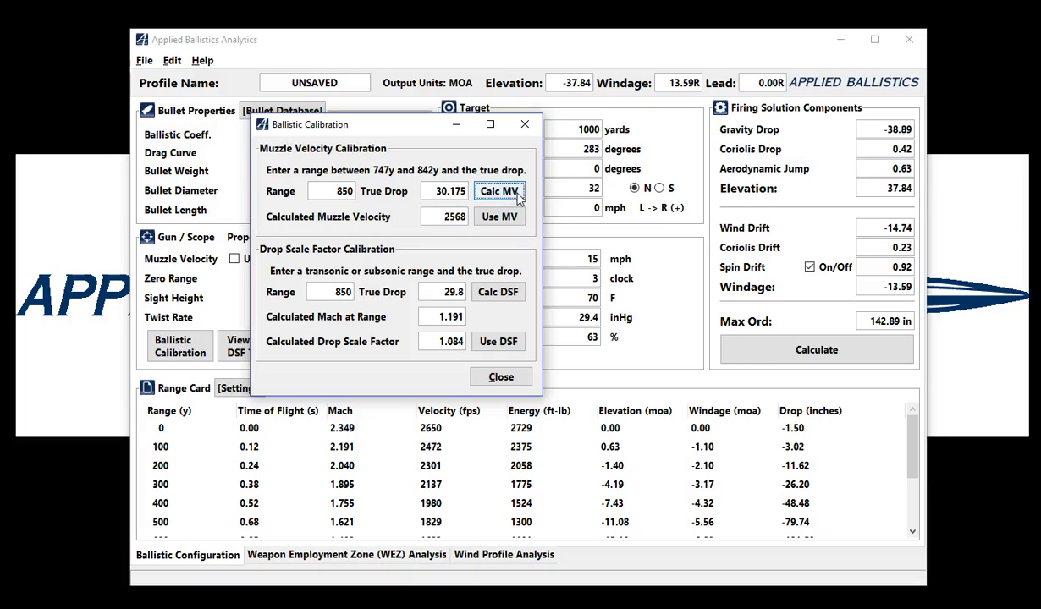
pyautogui.click(514, 195)
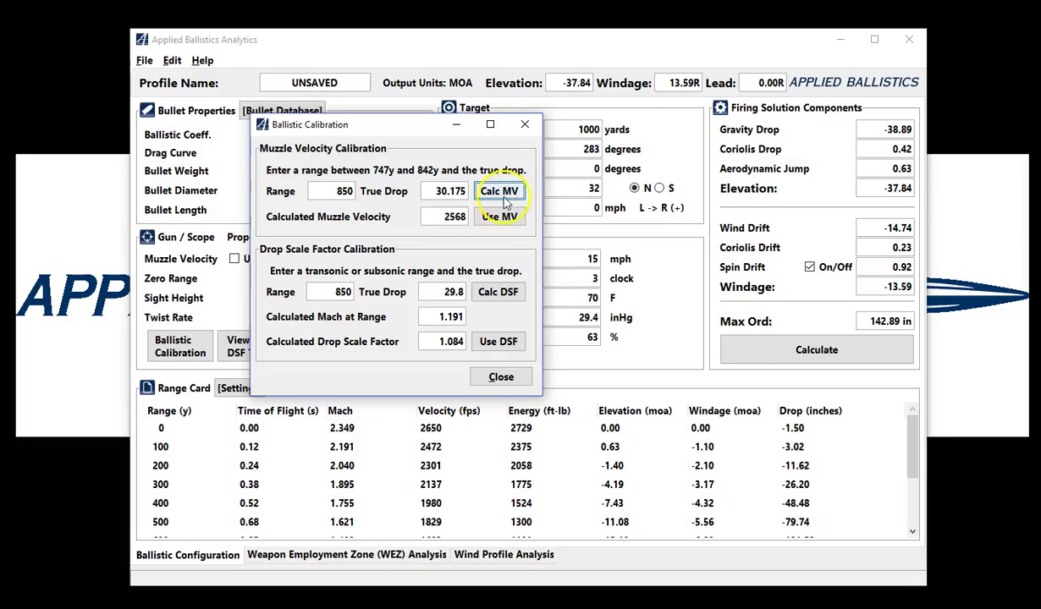